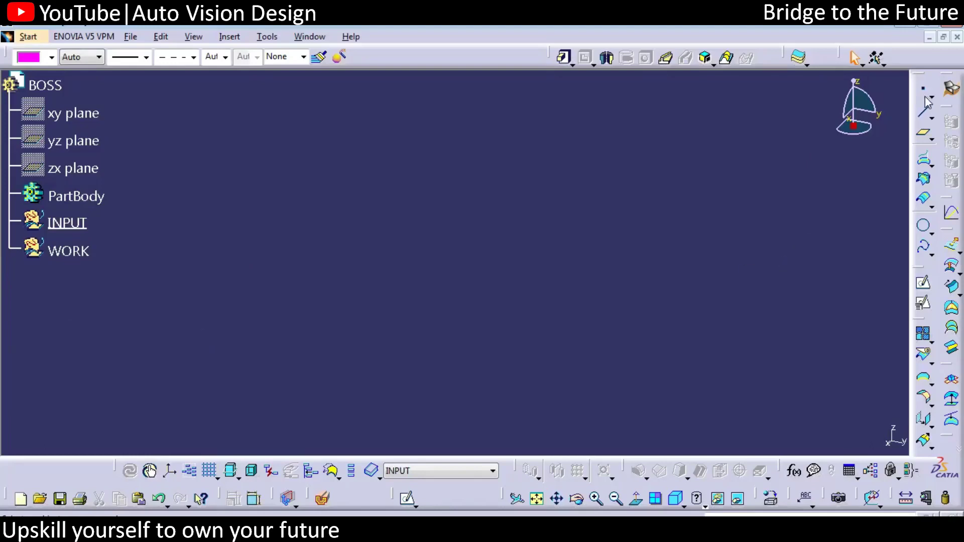
- Place a coordinate point at X 150 mm, Y 0 mm, Z 0 mm as Point.1
{"action": "left_click", "coordinate": [923, 88]}
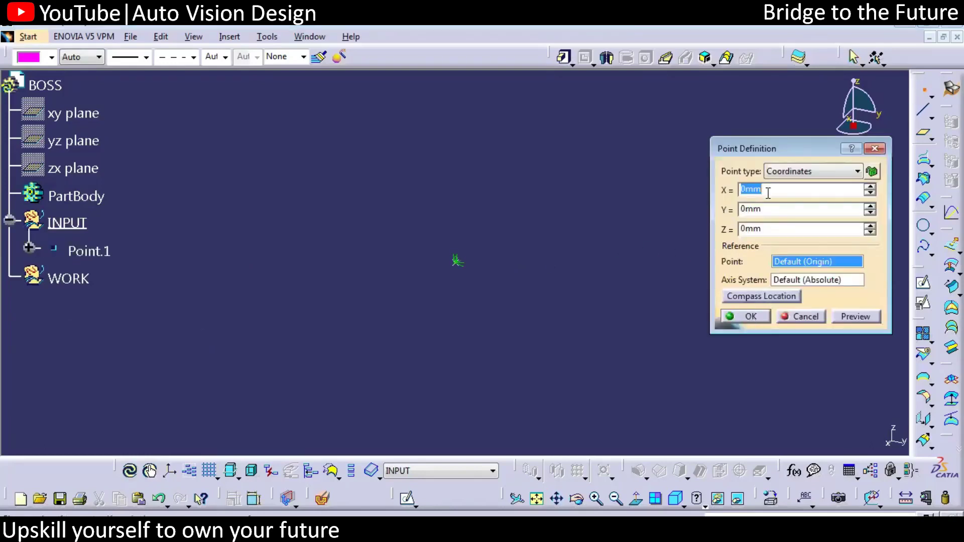
{"action": "type", "text": "150"}
{"action": "key", "text": "Return"}
{"action": "left_click", "coordinate": [923, 110]}
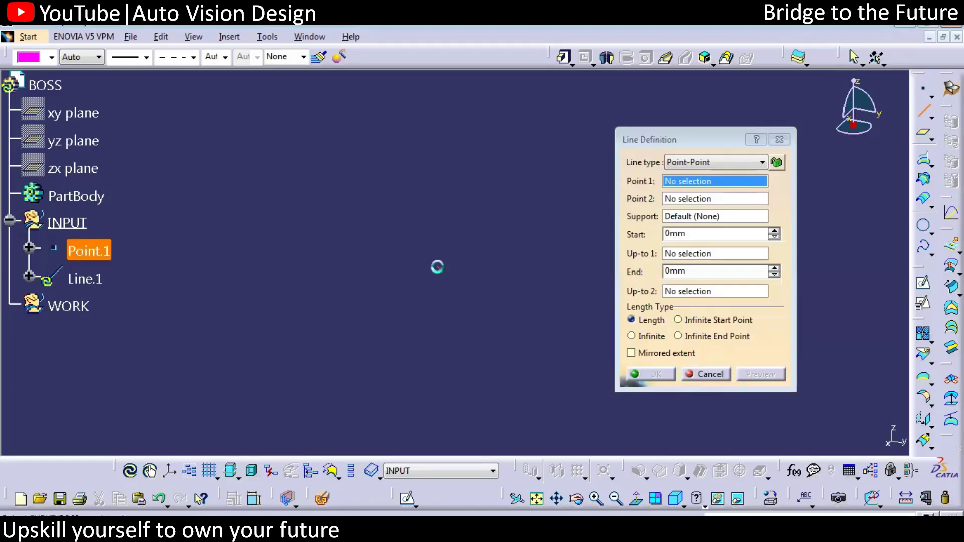
- Build a Point-Direction line from Point.1 along Z Component, from 89 mm to 263 mm
{"action": "left_click", "coordinate": [439, 269]}
{"action": "left_click", "coordinate": [733, 160]}
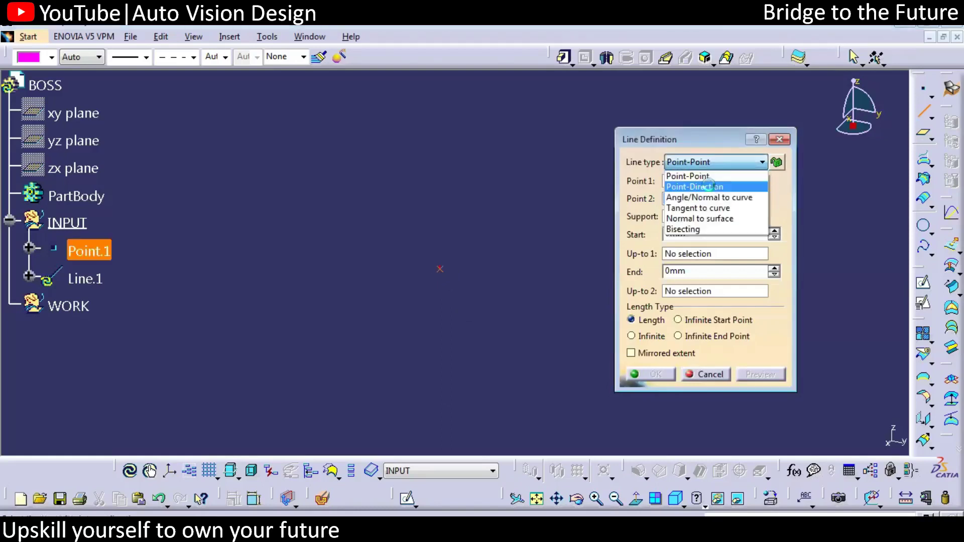
{"action": "left_click", "coordinate": [703, 184]}
{"action": "right_click", "coordinate": [697, 199]}
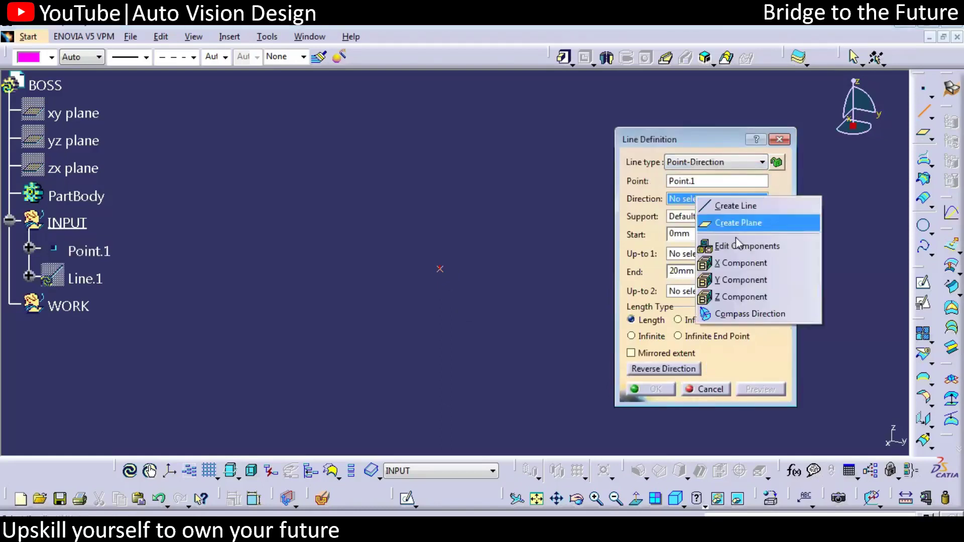
{"action": "left_click", "coordinate": [751, 279]}
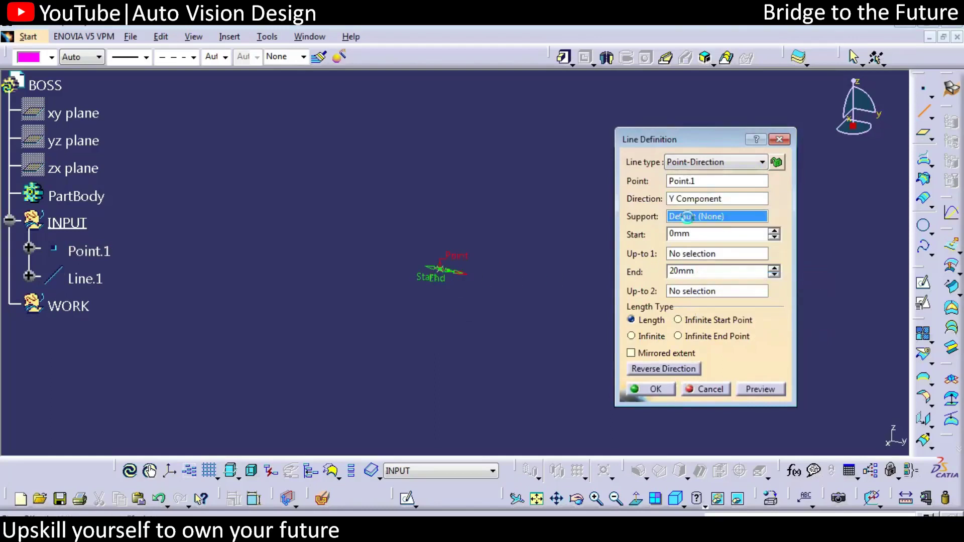
{"action": "right_click", "coordinate": [706, 200]}
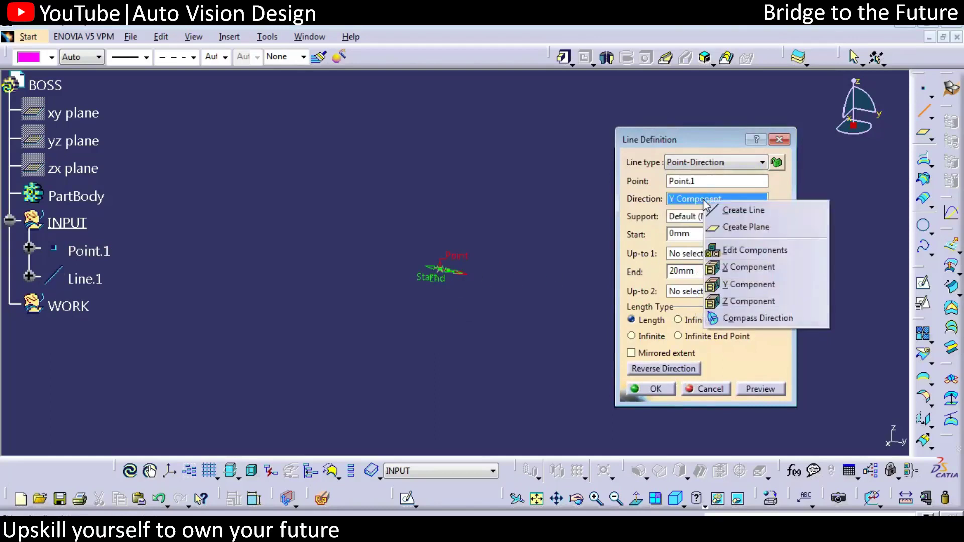
{"action": "left_click", "coordinate": [750, 301]}
{"action": "left_click_drag", "start_coordinate": [431, 275], "coordinate": [437, 238]}
{"action": "left_click", "coordinate": [655, 390]}
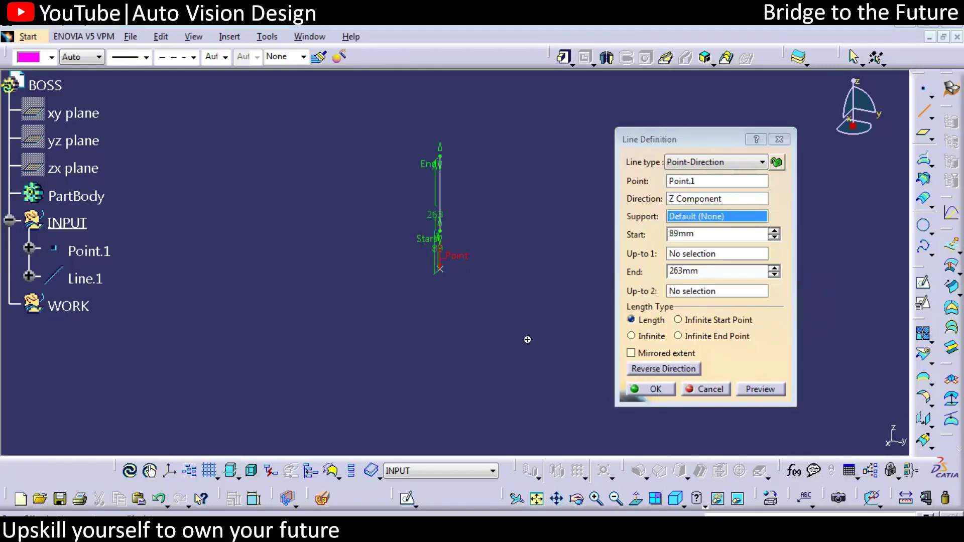
- Give the line dashed style 4, a thicker weight and magenta colour
{"action": "left_click", "coordinate": [194, 57]}
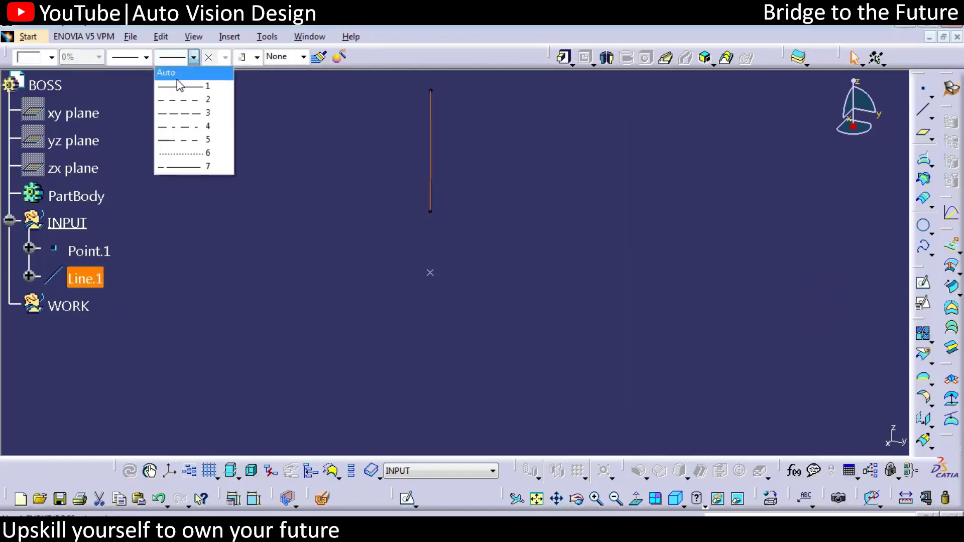
{"action": "left_click", "coordinate": [191, 125]}
{"action": "left_click", "coordinate": [133, 56]}
{"action": "left_click", "coordinate": [145, 100]}
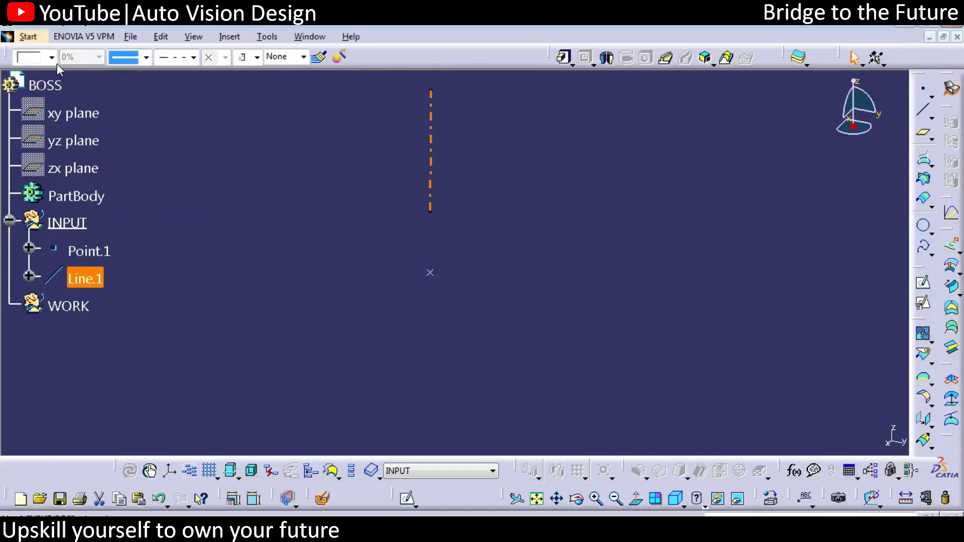
{"action": "left_click", "coordinate": [51, 57]}
{"action": "left_click", "coordinate": [34, 221]}
{"action": "left_click", "coordinate": [224, 256]}
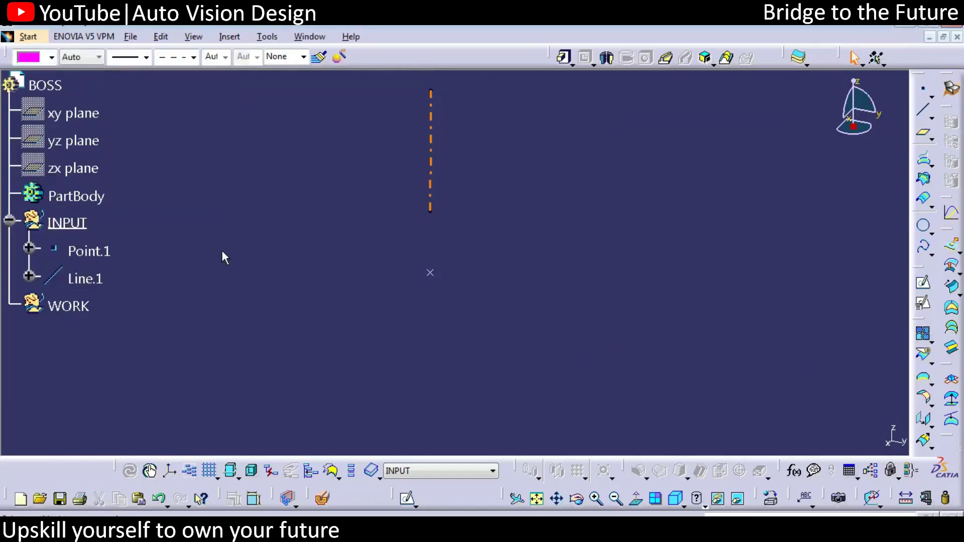
{"action": "left_click", "coordinate": [90, 278]}
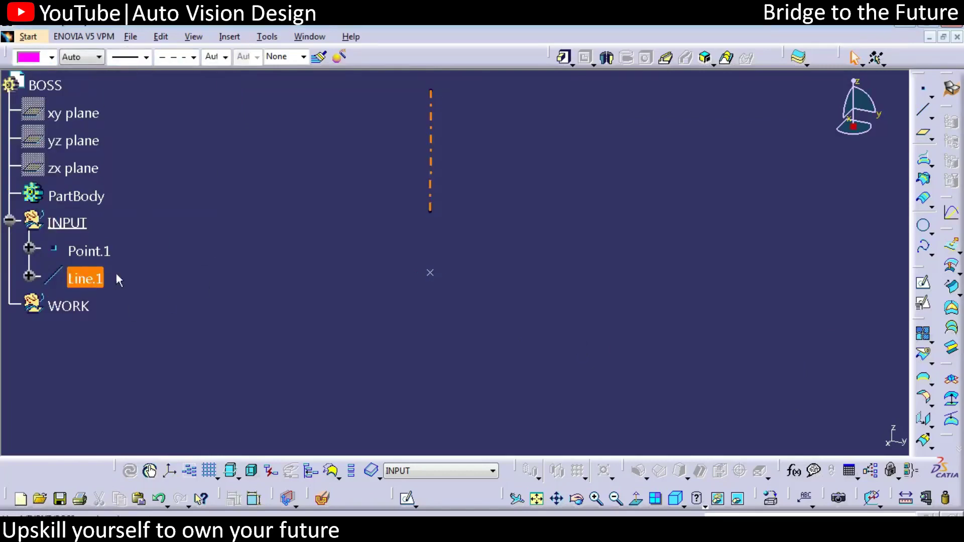
- Rename Point.1 to 'START POINT' in its Feature Properties
{"action": "right_click", "coordinate": [102, 252]}
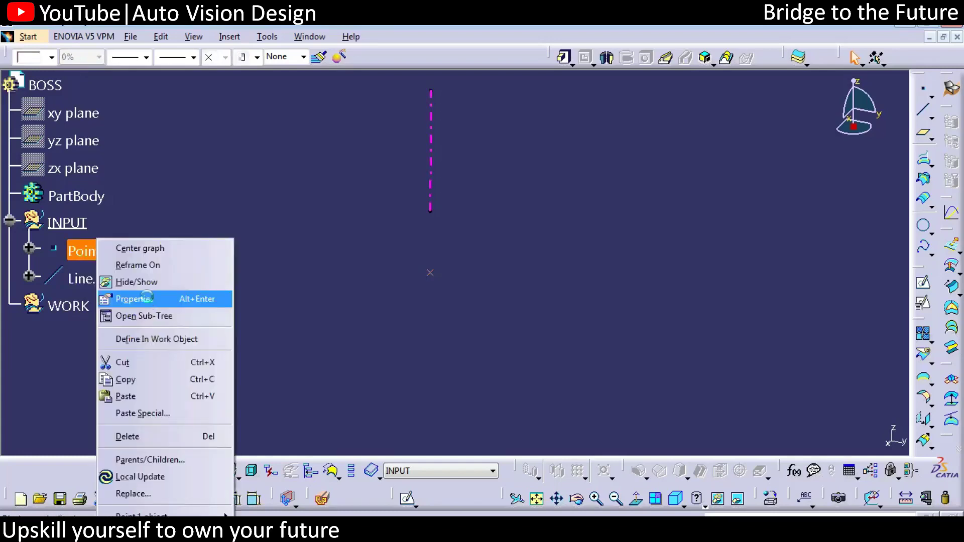
{"action": "left_click", "coordinate": [133, 298]}
{"action": "left_click", "coordinate": [495, 215]}
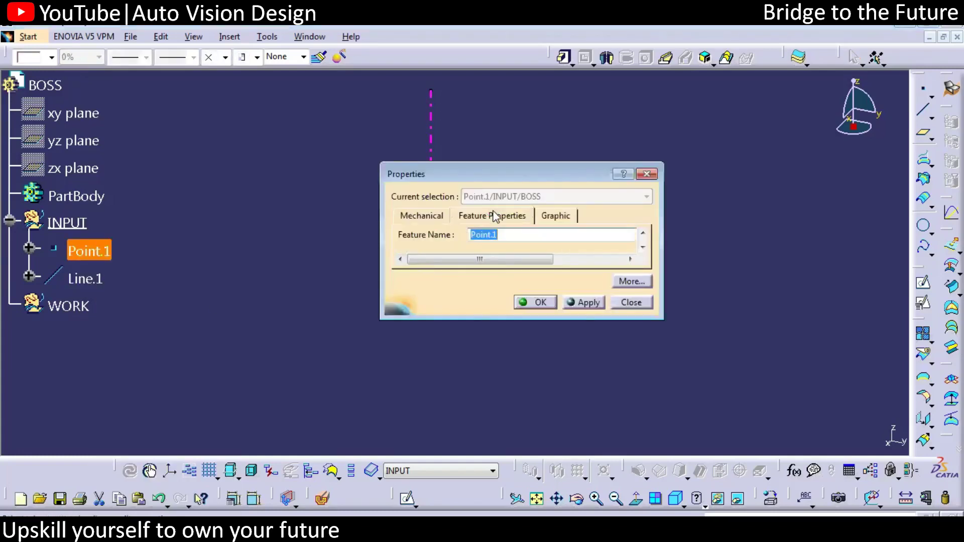
{"action": "type", "text": "START POINT"}
{"action": "key", "text": "Return"}
{"action": "left_click", "coordinate": [96, 277]}
- Rename Line.1 to 'TOOLING LINE' in its Feature Properties
{"action": "right_click", "coordinate": [95, 275]}
{"action": "left_click", "coordinate": [135, 298]}
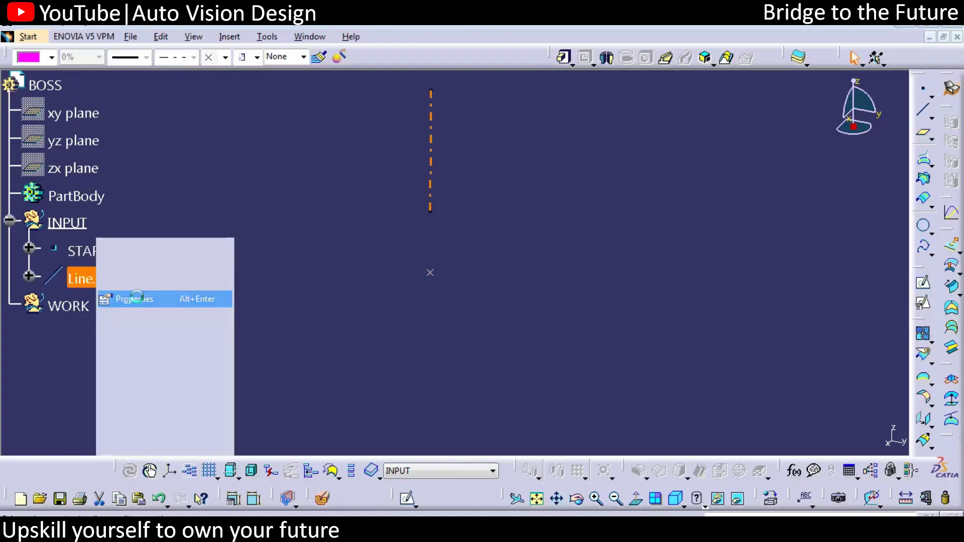
{"action": "type", "text": "TOO"}
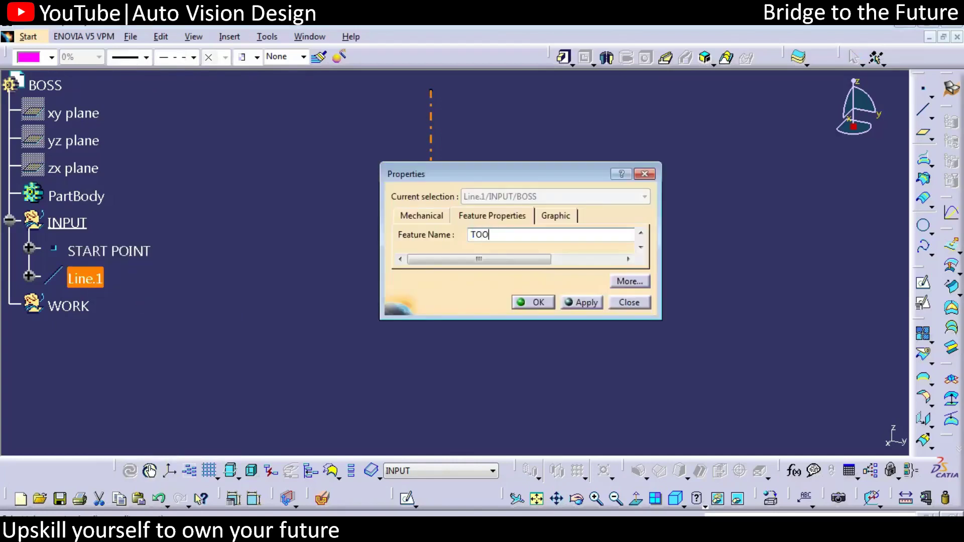
{"action": "type", "text": "LING LINE"}
{"action": "key", "text": "Return"}
{"action": "left_click", "coordinate": [71, 305]}
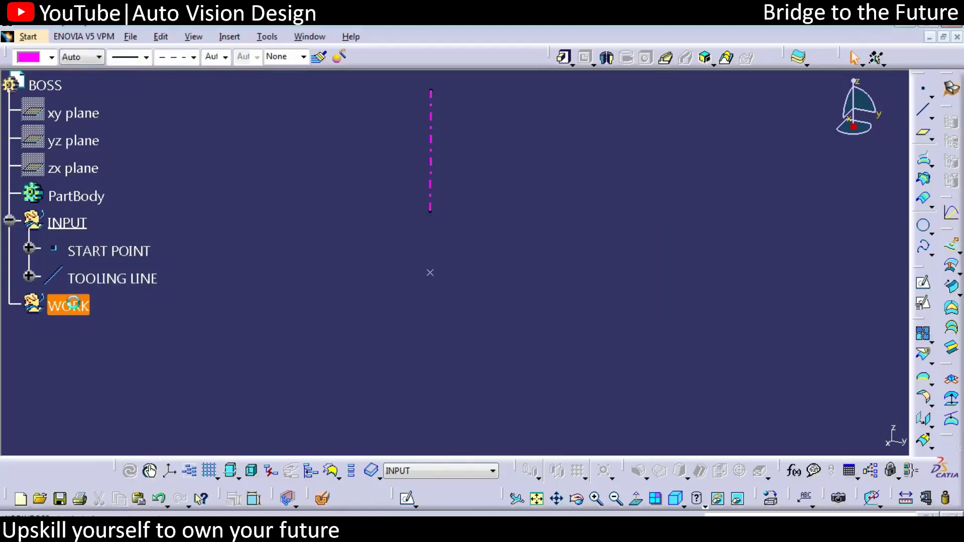
- Make WORK the in-work object, build Plane.1 from TOOLING LINE, and start a positioned sketch
{"action": "right_click", "coordinate": [73, 304]}
{"action": "left_click", "coordinate": [115, 397]}
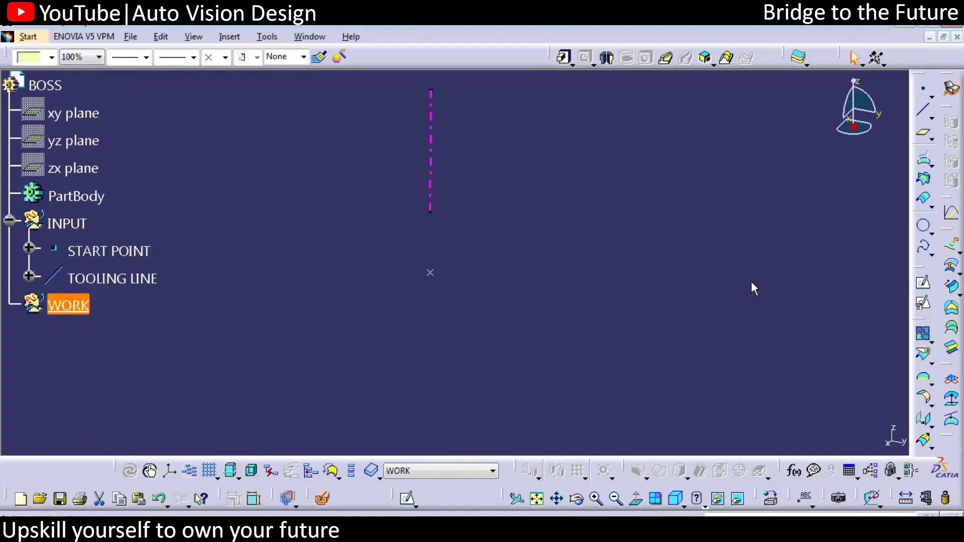
{"action": "left_click", "coordinate": [923, 135]}
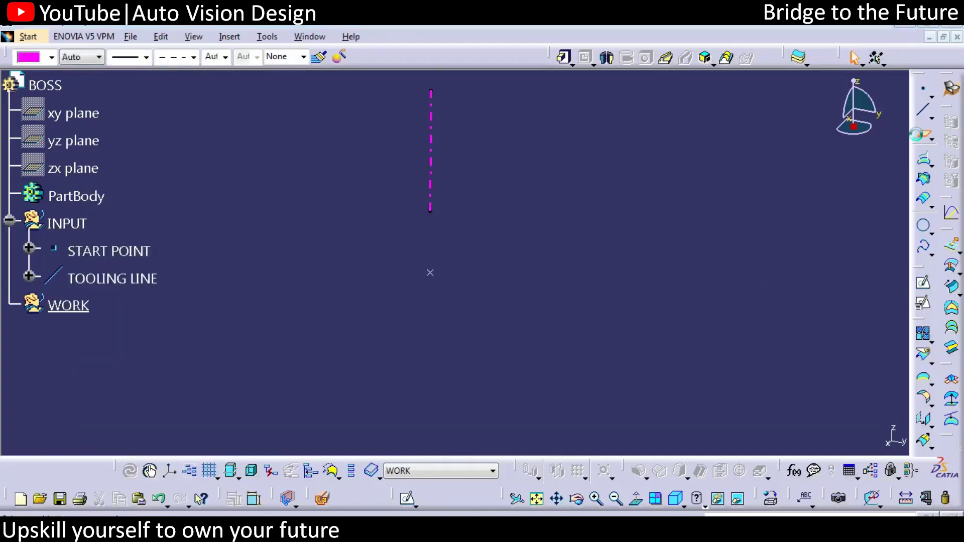
{"action": "left_click", "coordinate": [431, 158]}
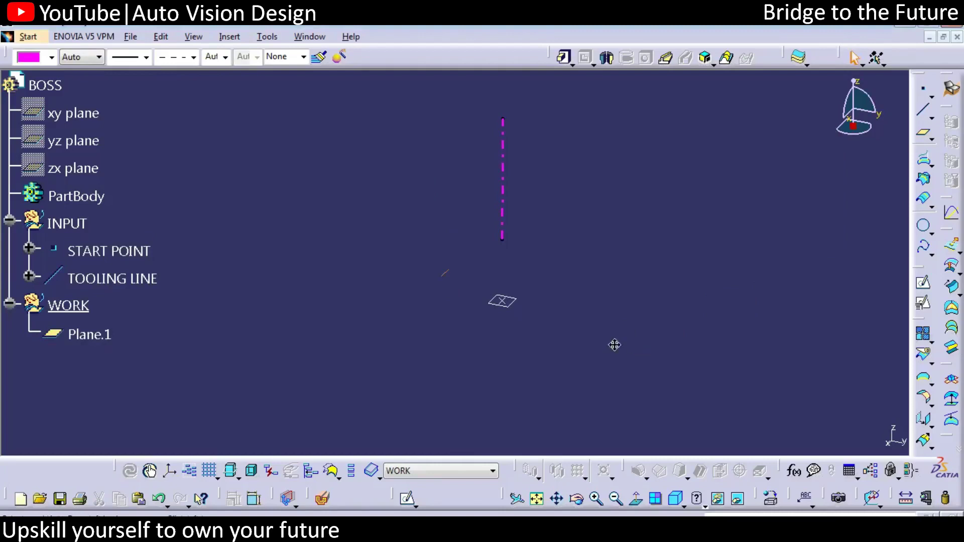
{"action": "middle_click_drag", "start_coordinate": [615, 345], "coordinate": [566, 347]}
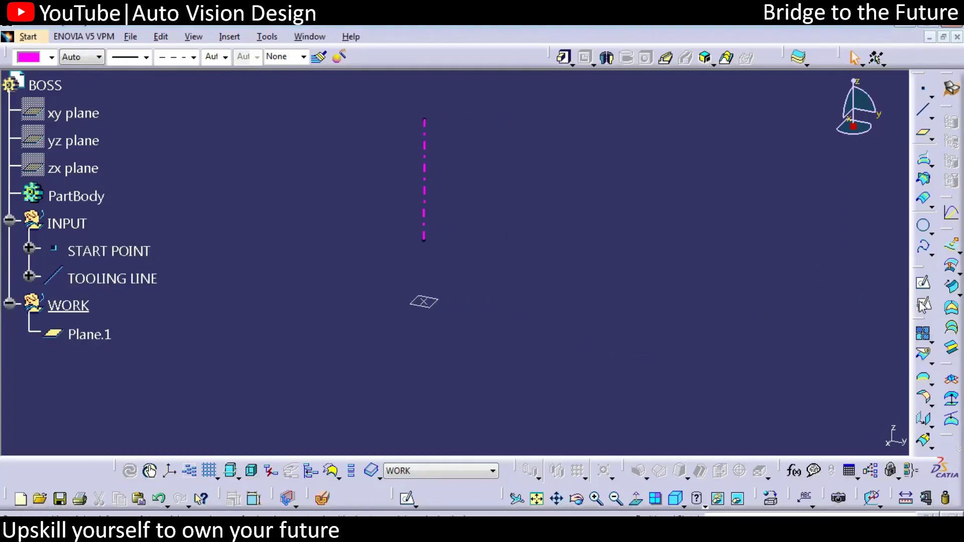
{"action": "left_click", "coordinate": [923, 304]}
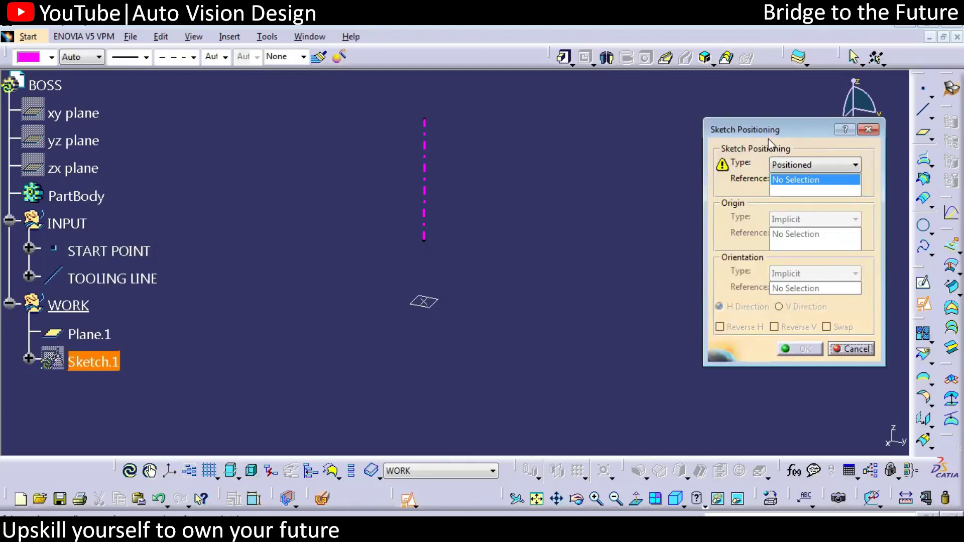
- Position the sketch on Plane.1 with its origin as the projection of START POINT
{"action": "left_click_drag", "start_coordinate": [772, 136], "coordinate": [641, 135]}
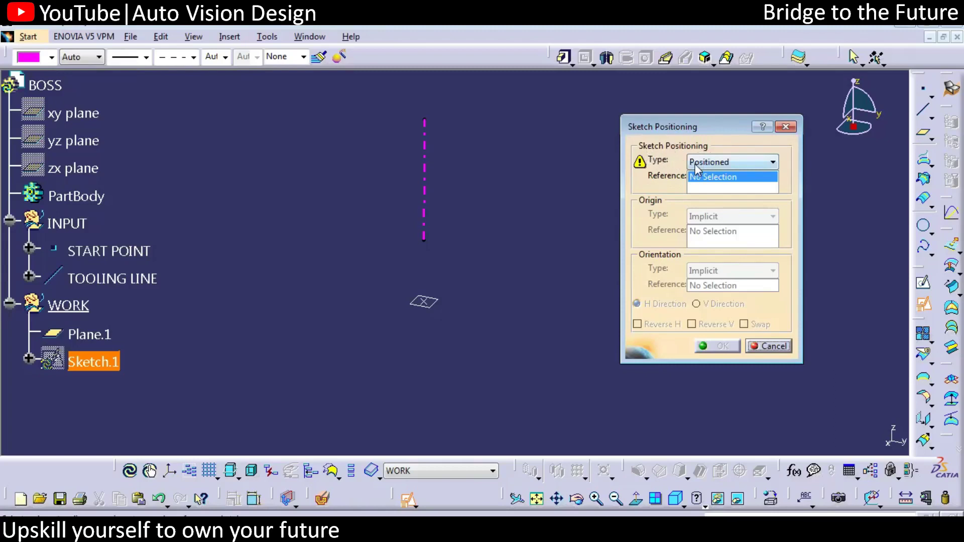
{"action": "left_click", "coordinate": [719, 164]}
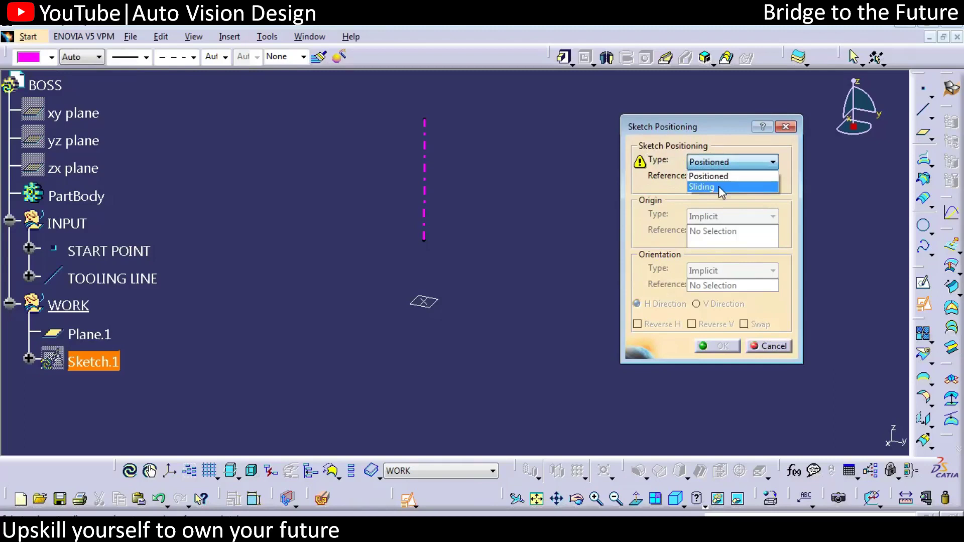
{"action": "left_click", "coordinate": [722, 177]}
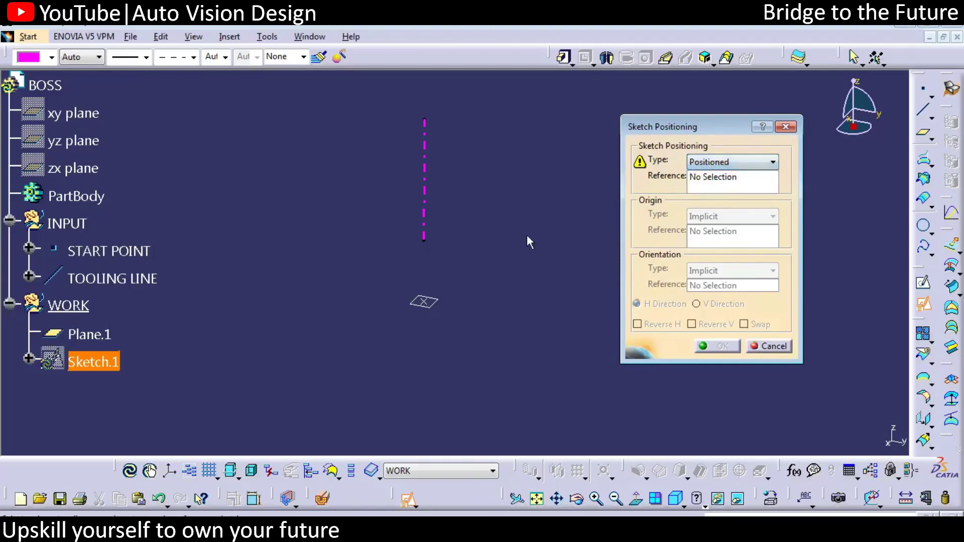
{"action": "left_click", "coordinate": [442, 312]}
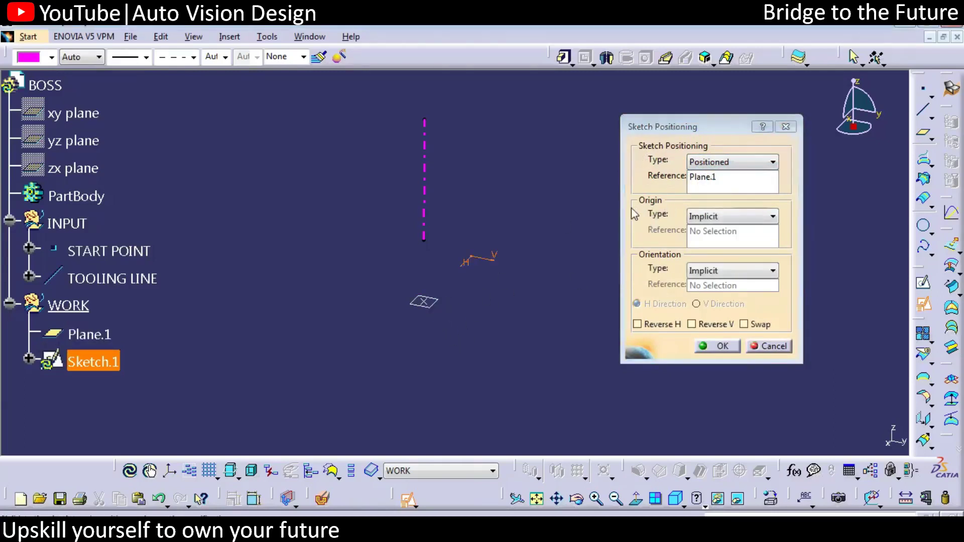
{"action": "left_click", "coordinate": [712, 219]}
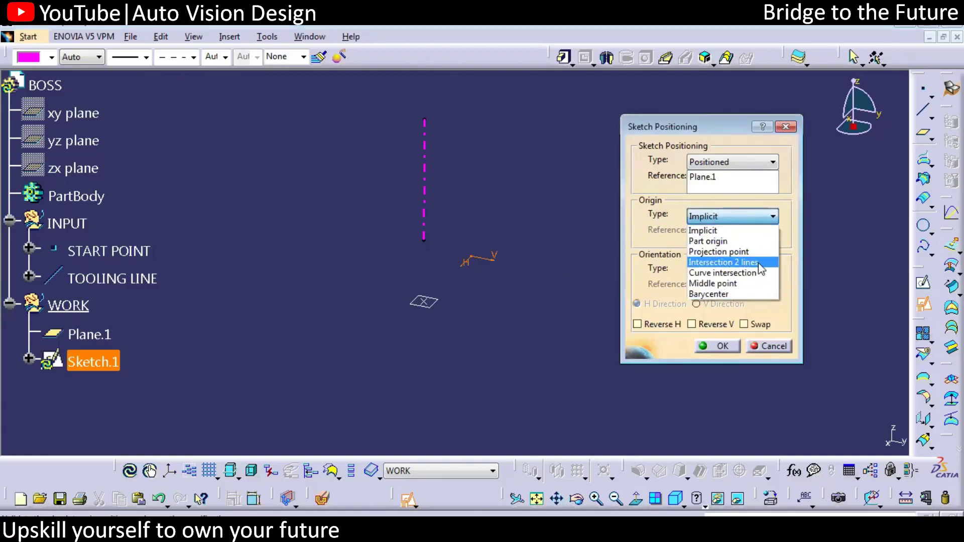
{"action": "left_click", "coordinate": [710, 253]}
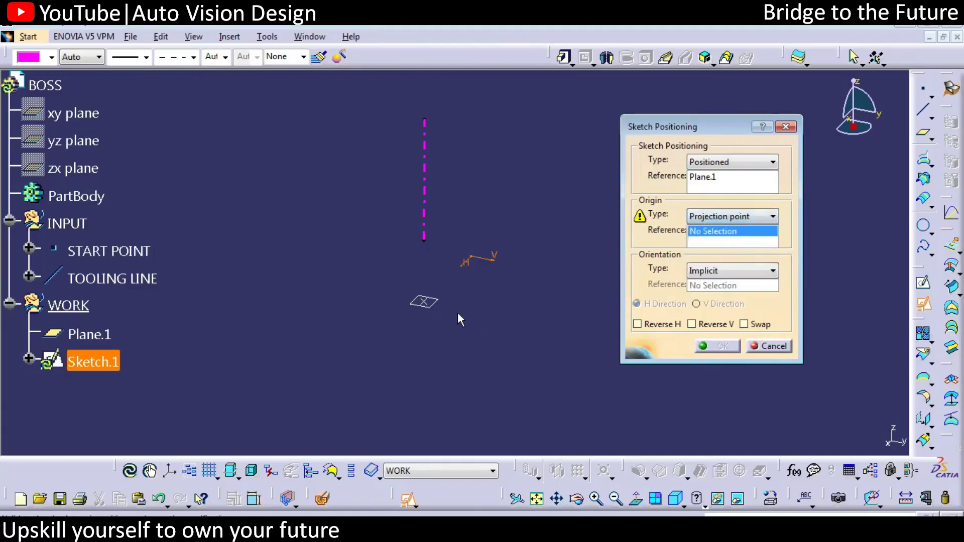
{"action": "left_click", "coordinate": [428, 305]}
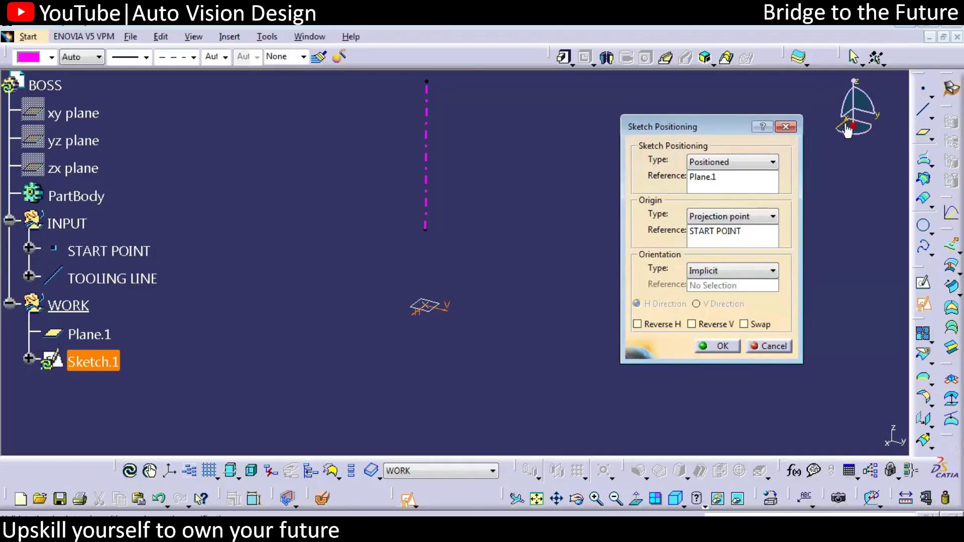
- Orient the sketch with the X Axis as V Direction, reversing both V and H
{"action": "left_click", "coordinate": [751, 272]}
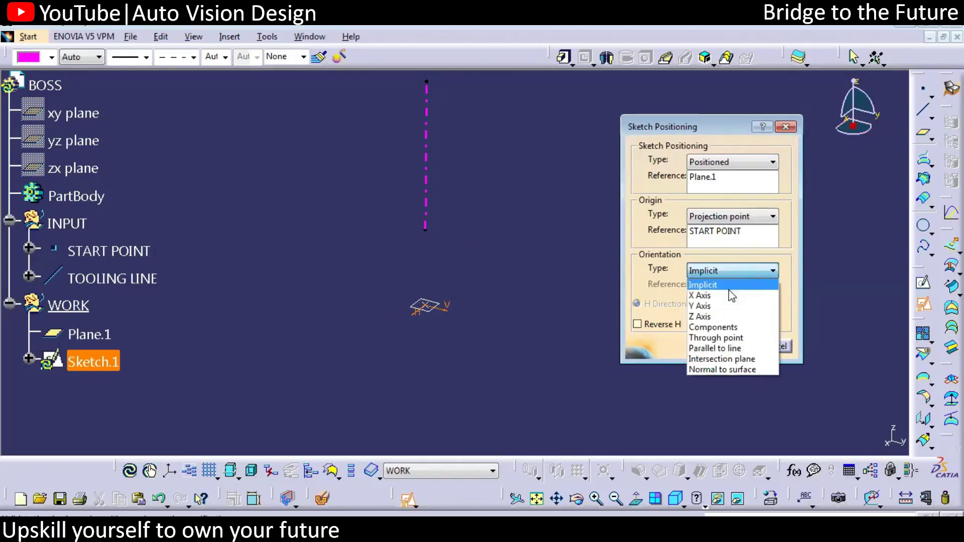
{"action": "left_click", "coordinate": [713, 296]}
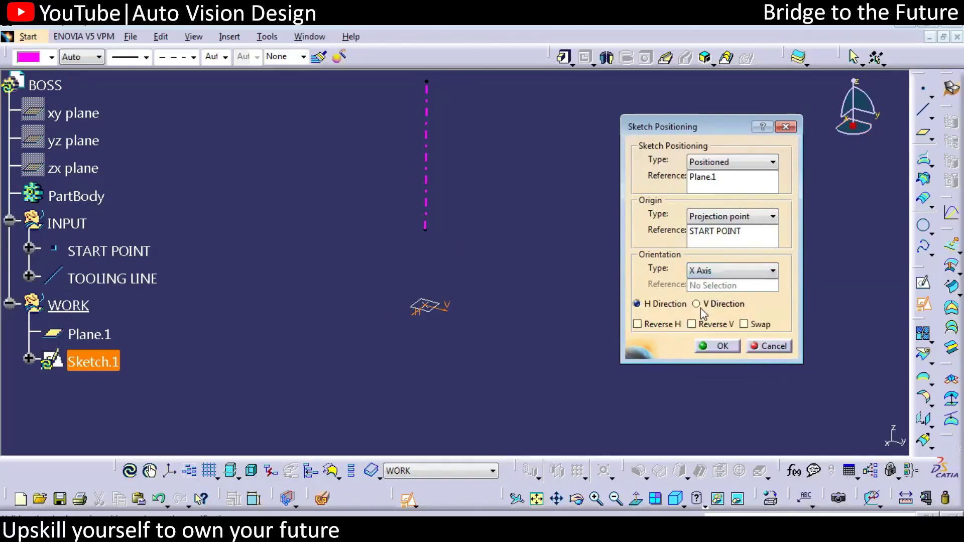
{"action": "left_click", "coordinate": [724, 305]}
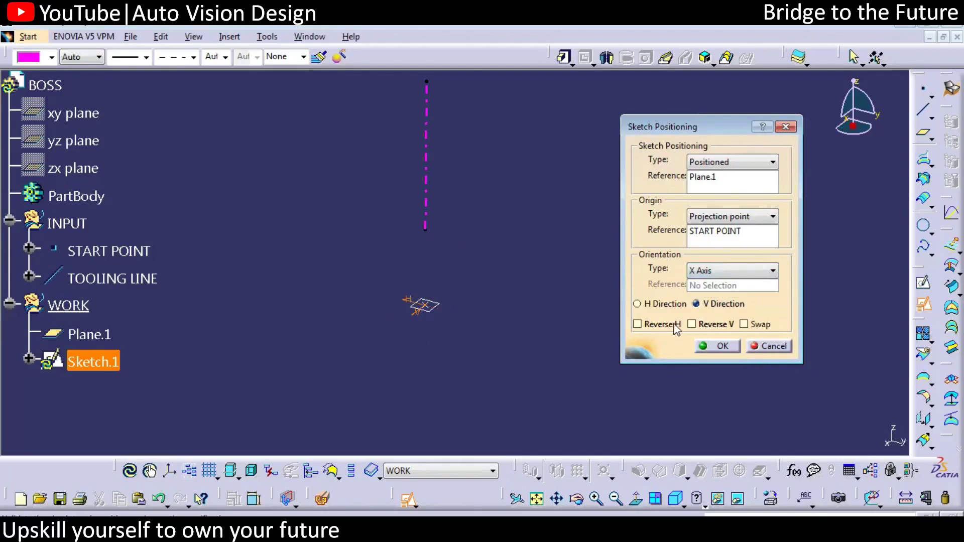
{"action": "left_click", "coordinate": [706, 326]}
{"action": "left_click", "coordinate": [705, 326]}
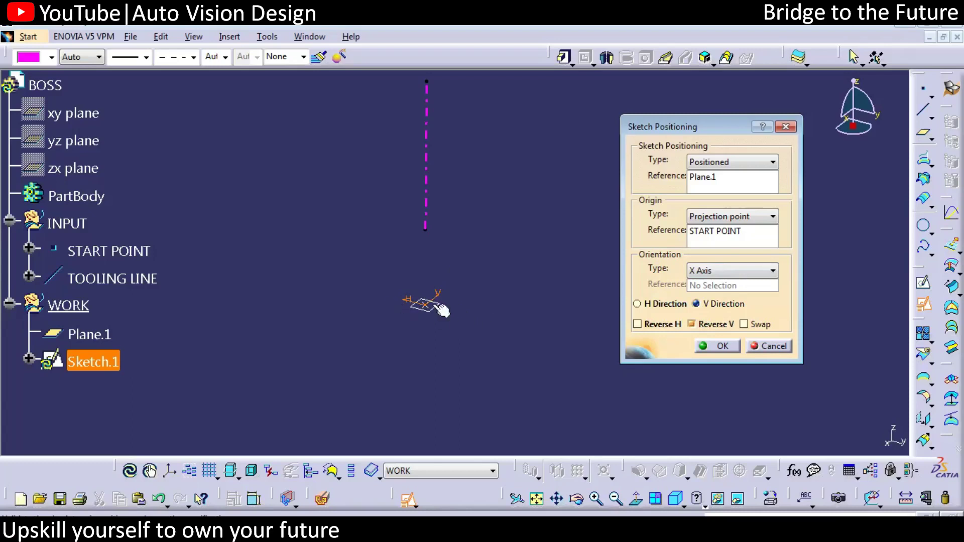
{"action": "left_click", "coordinate": [661, 324]}
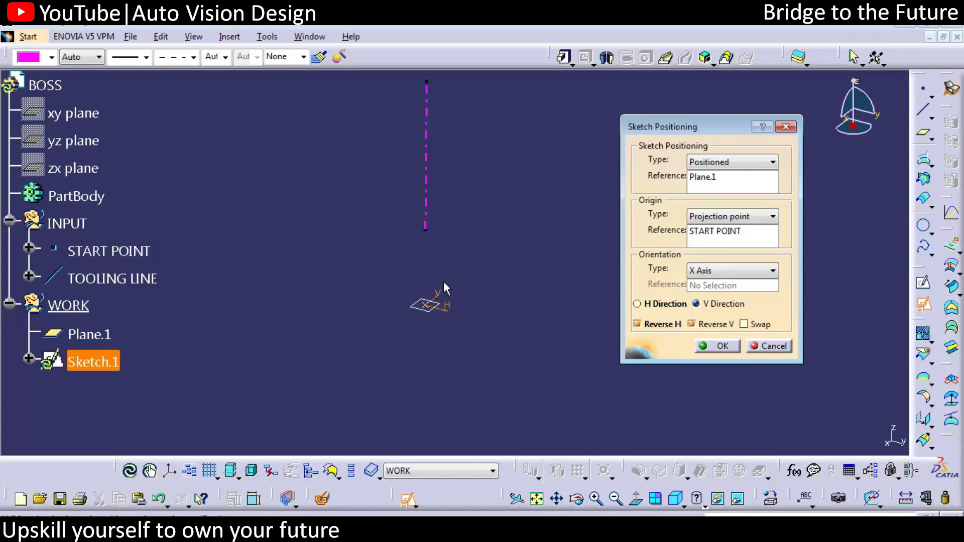
{"action": "left_click", "coordinate": [436, 40]}
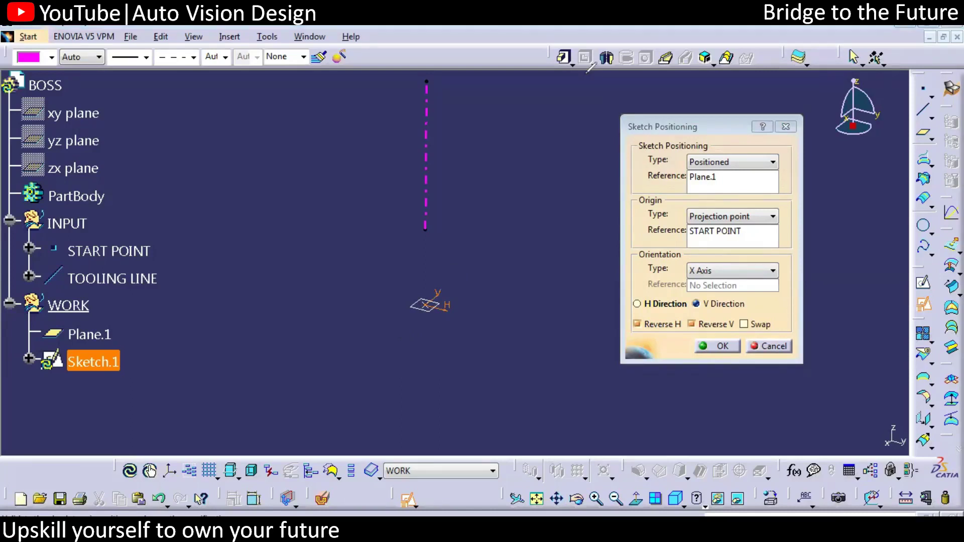
{"action": "mouse_move", "coordinate": [507, 269]}
{"action": "left_mouse_down"}
{"action": "mouse_move", "coordinate": [485, 294]}
{"action": "mouse_move", "coordinate": [502, 266]}
{"action": "mouse_move", "coordinate": [526, 272]}
{"action": "mouse_move", "coordinate": [507, 294]}
{"action": "mouse_move", "coordinate": [538, 301]}
{"action": "mouse_move", "coordinate": [548, 282]}
{"action": "mouse_move", "coordinate": [578, 288]}
{"action": "mouse_move", "coordinate": [552, 327]}
{"action": "mouse_move", "coordinate": [489, 314]}
{"action": "mouse_move", "coordinate": [479, 304]}
{"action": "mouse_move", "coordinate": [503, 270]}
{"action": "left_mouse_up"}
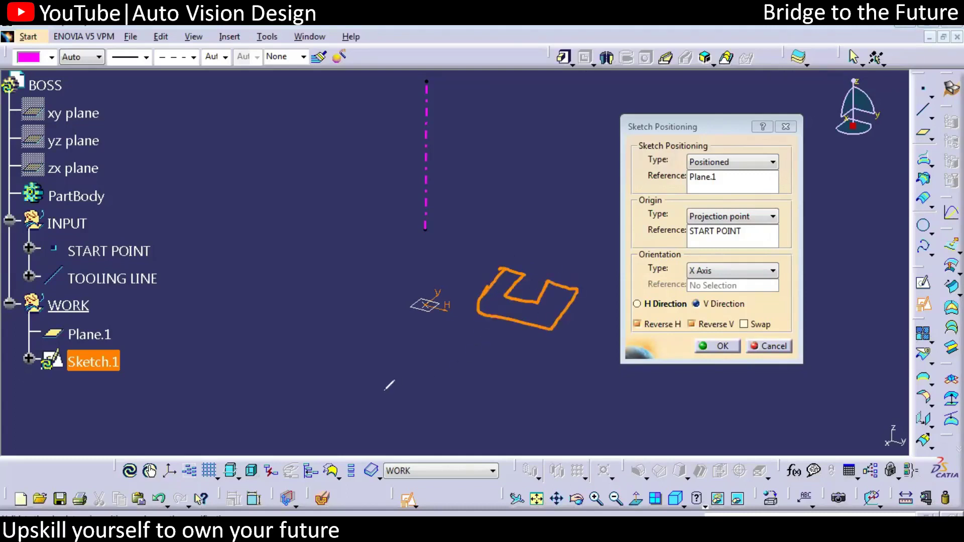
{"action": "mouse_move", "coordinate": [209, 190]}
{"action": "left_mouse_down"}
{"action": "mouse_move", "coordinate": [211, 292]}
{"action": "mouse_move", "coordinate": [287, 290]}
{"action": "left_mouse_up"}
{"action": "left_click_drag", "start_coordinate": [184, 221], "coordinate": [208, 188]}
{"action": "mouse_move", "coordinate": [209, 189]}
{"action": "left_mouse_down"}
{"action": "mouse_move", "coordinate": [192, 211]}
{"action": "mouse_move", "coordinate": [230, 221]}
{"action": "left_mouse_up"}
{"action": "mouse_move", "coordinate": [162, 158]}
{"action": "left_mouse_down"}
{"action": "mouse_move", "coordinate": [174, 185]}
{"action": "mouse_move", "coordinate": [199, 141]}
{"action": "left_mouse_up"}
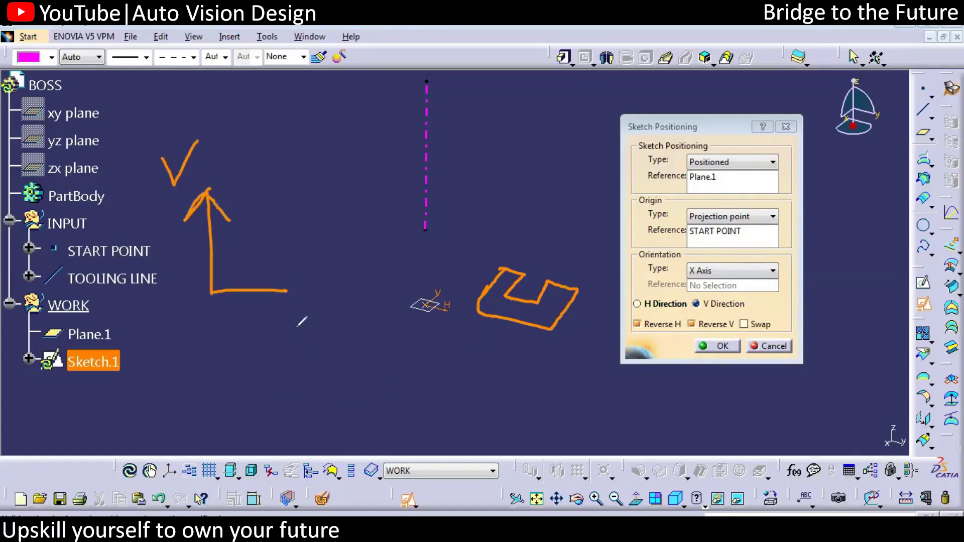
{"action": "mouse_move", "coordinate": [284, 311]}
{"action": "left_mouse_down"}
{"action": "mouse_move", "coordinate": [291, 342]}
{"action": "mouse_move", "coordinate": [307, 324]}
{"action": "left_mouse_up"}
{"action": "left_click_drag", "start_coordinate": [307, 319], "coordinate": [308, 348]}
{"action": "left_click_drag", "start_coordinate": [268, 192], "coordinate": [268, 243]}
{"action": "left_click_drag", "start_coordinate": [282, 282], "coordinate": [284, 304]}
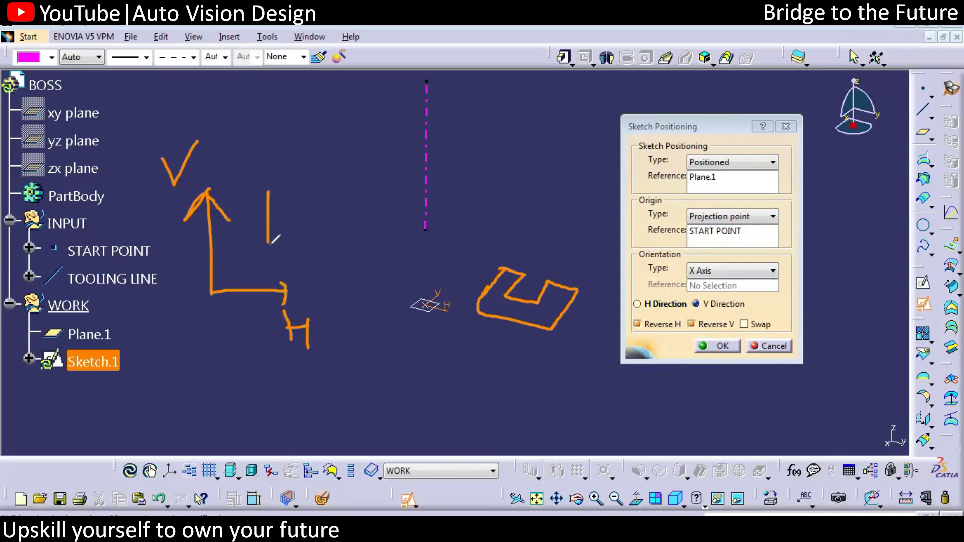
{"action": "mouse_move", "coordinate": [268, 245]}
{"action": "left_mouse_down"}
{"action": "mouse_move", "coordinate": [341, 248]}
{"action": "mouse_move", "coordinate": [344, 193]}
{"action": "mouse_move", "coordinate": [322, 189]}
{"action": "mouse_move", "coordinate": [320, 227]}
{"action": "mouse_move", "coordinate": [289, 226]}
{"action": "mouse_move", "coordinate": [291, 188]}
{"action": "mouse_move", "coordinate": [267, 190]}
{"action": "left_mouse_up"}
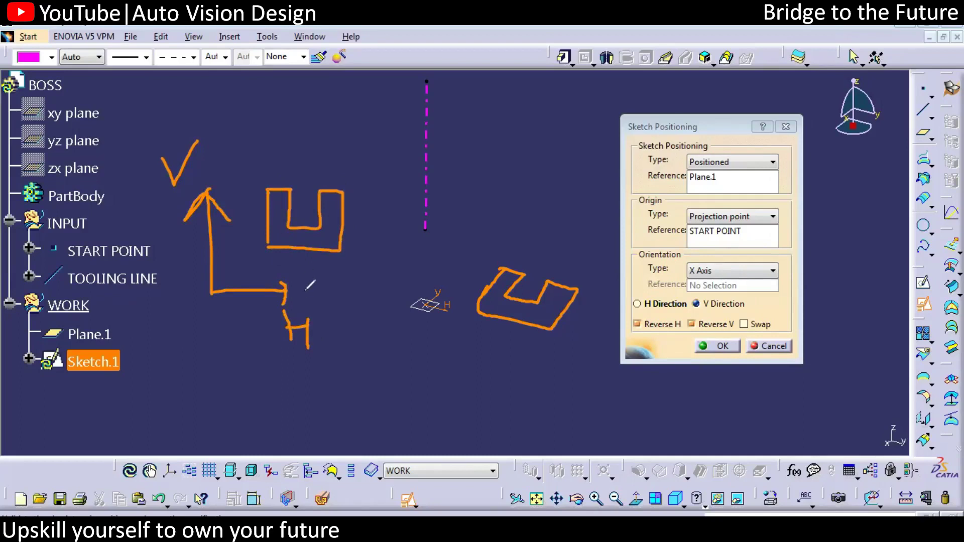
{"action": "mouse_move", "coordinate": [186, 123]}
{"action": "left_mouse_down"}
{"action": "mouse_move", "coordinate": [131, 133]}
{"action": "mouse_move", "coordinate": [213, 145]}
{"action": "mouse_move", "coordinate": [204, 119]}
{"action": "left_mouse_up"}
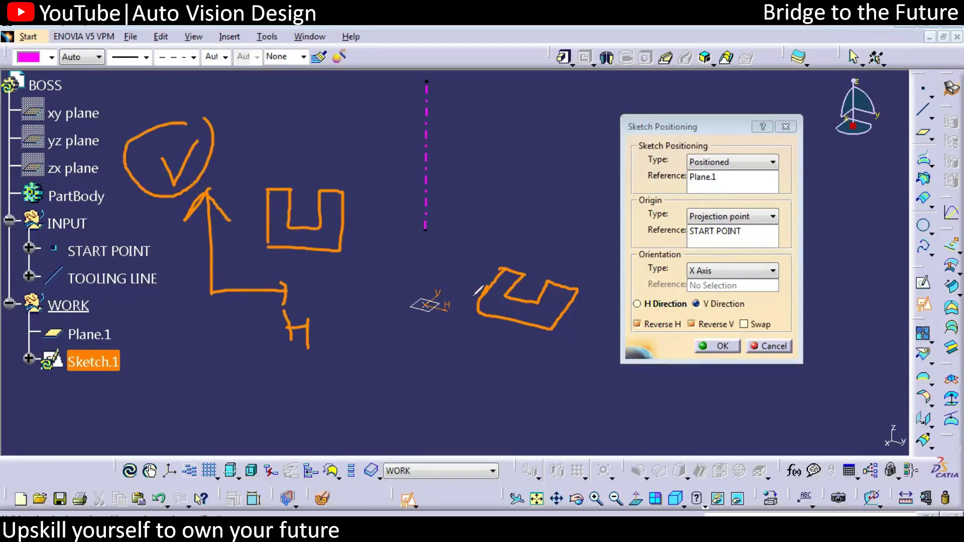
{"action": "mouse_move", "coordinate": [426, 286]}
{"action": "left_mouse_down"}
{"action": "mouse_move", "coordinate": [453, 274]}
{"action": "mouse_move", "coordinate": [454, 291]}
{"action": "mouse_move", "coordinate": [451, 276]}
{"action": "left_mouse_up"}
{"action": "key", "text": "e"}
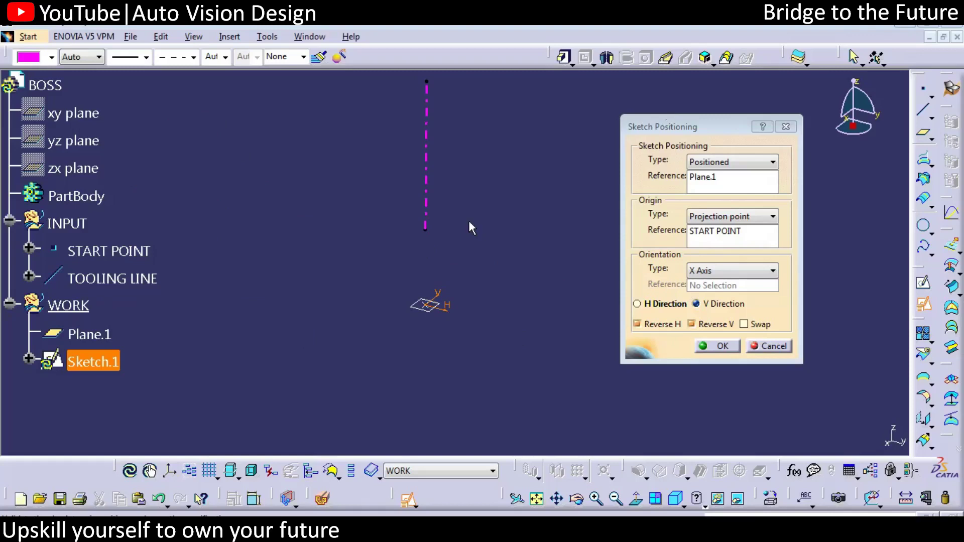
- Accept the sketch positioning and draw the U's outer left side, bottom and right side
{"action": "left_click", "coordinate": [720, 347]}
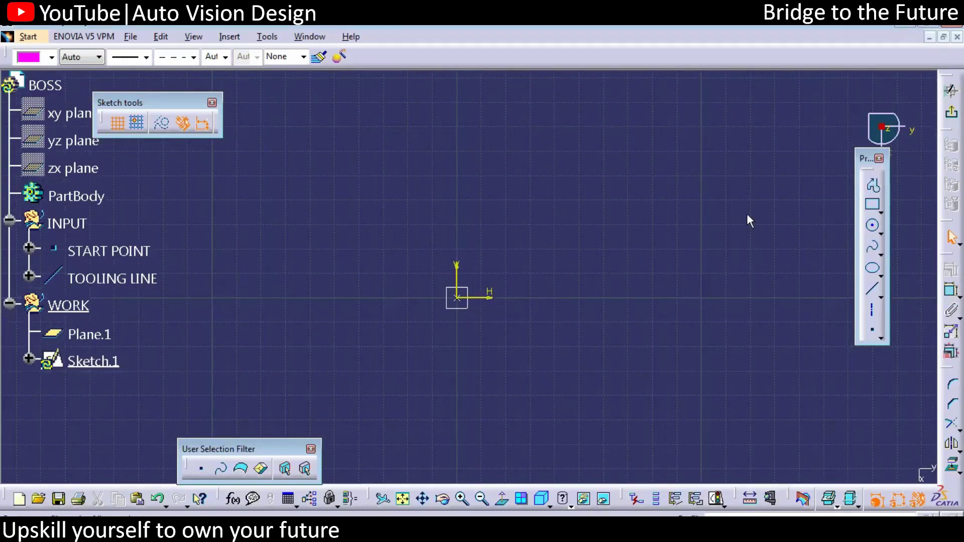
{"action": "left_click", "coordinate": [873, 185]}
{"action": "left_click", "coordinate": [509, 169]}
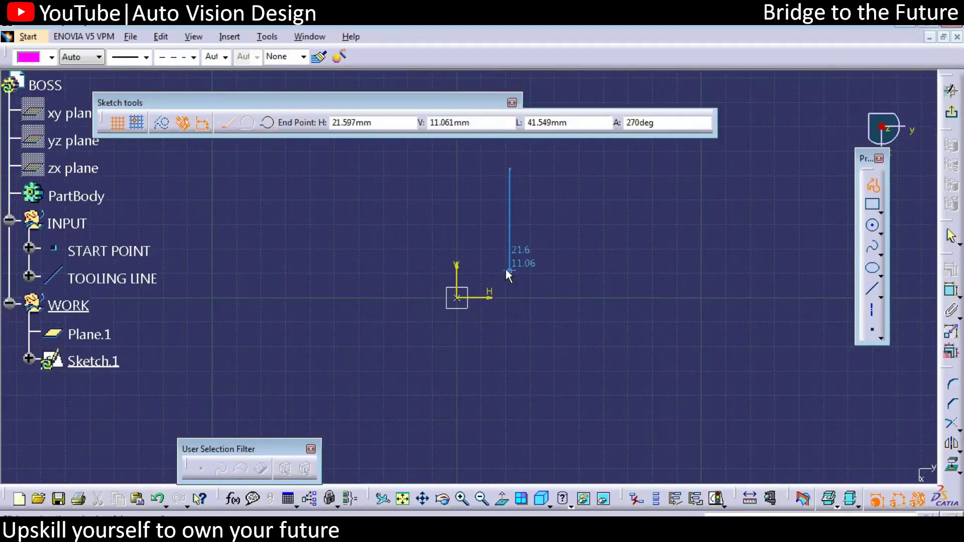
{"action": "left_click", "coordinate": [509, 271]}
{"action": "left_click", "coordinate": [683, 272]}
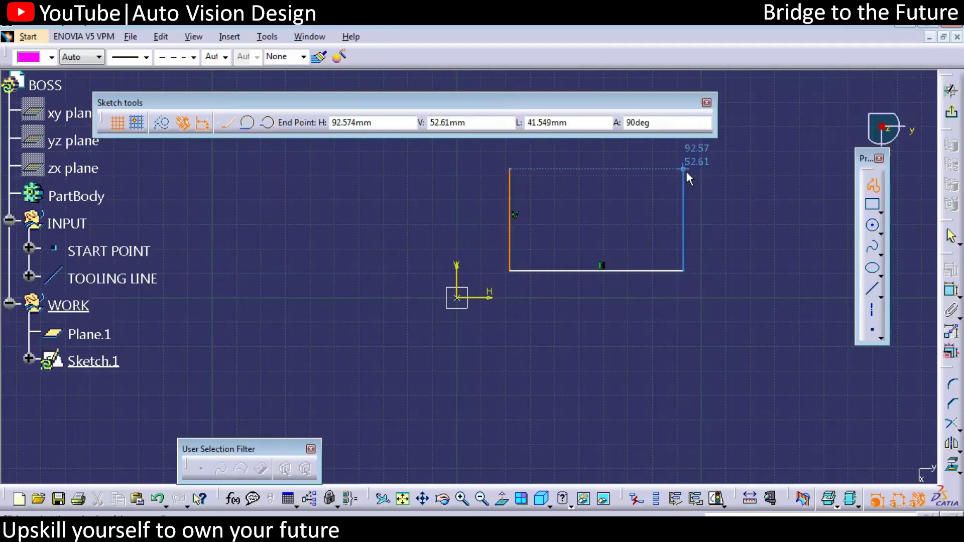
{"action": "left_click", "coordinate": [683, 169]}
- Draw the inner slot edges, close the eight-line profile, exit and reopen Sketch.1
{"action": "left_click", "coordinate": [640, 169]}
{"action": "left_click", "coordinate": [641, 240]}
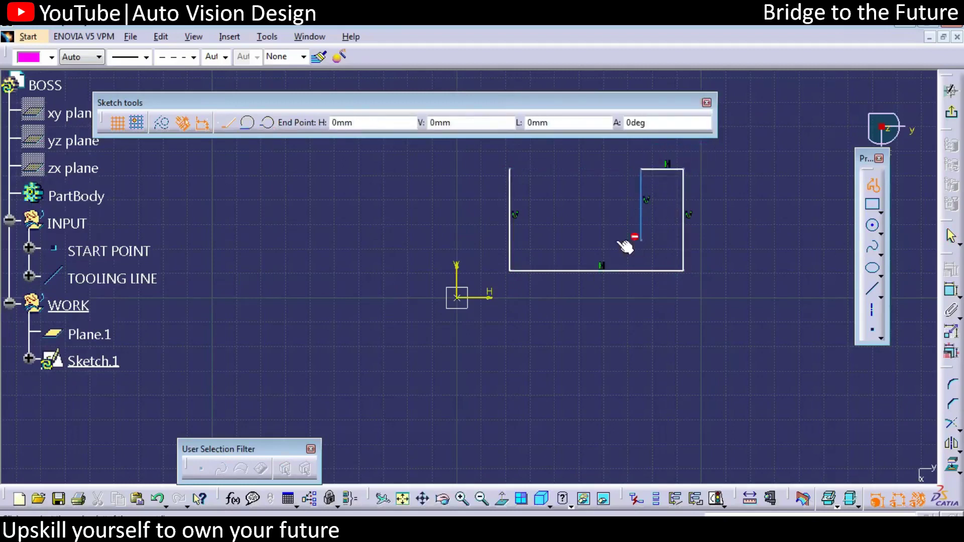
{"action": "left_click", "coordinate": [546, 240]}
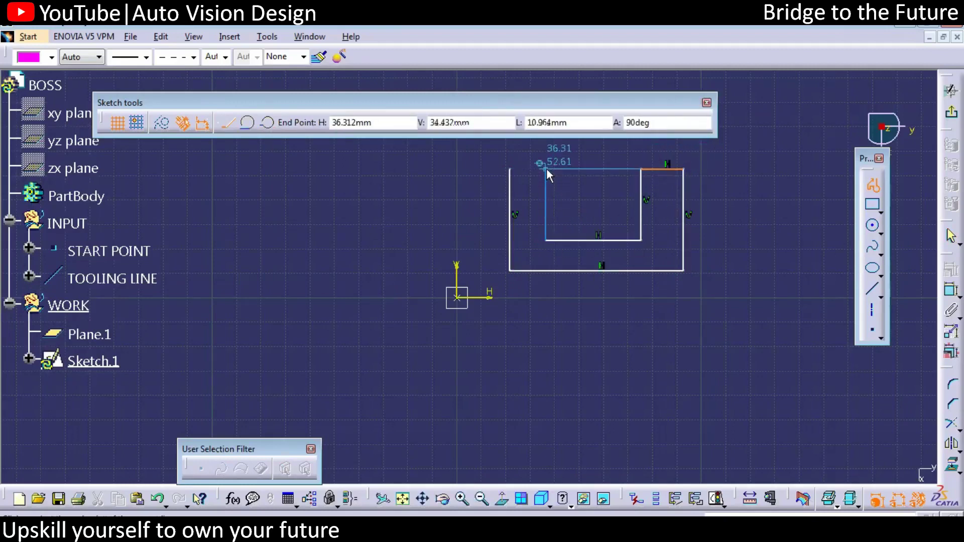
{"action": "left_click", "coordinate": [545, 169]}
{"action": "double_click", "coordinate": [509, 169]}
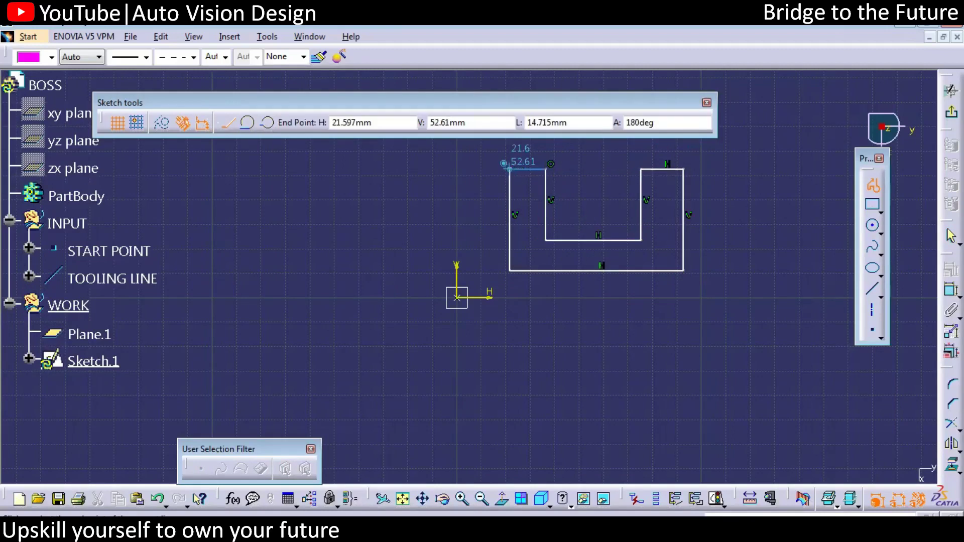
{"action": "key", "text": "Return"}
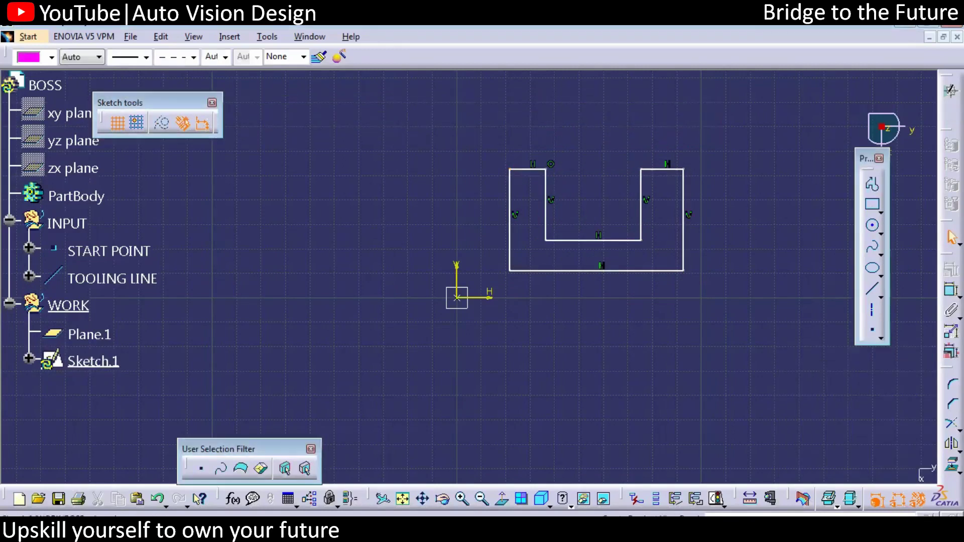
{"action": "left_click", "coordinate": [951, 91]}
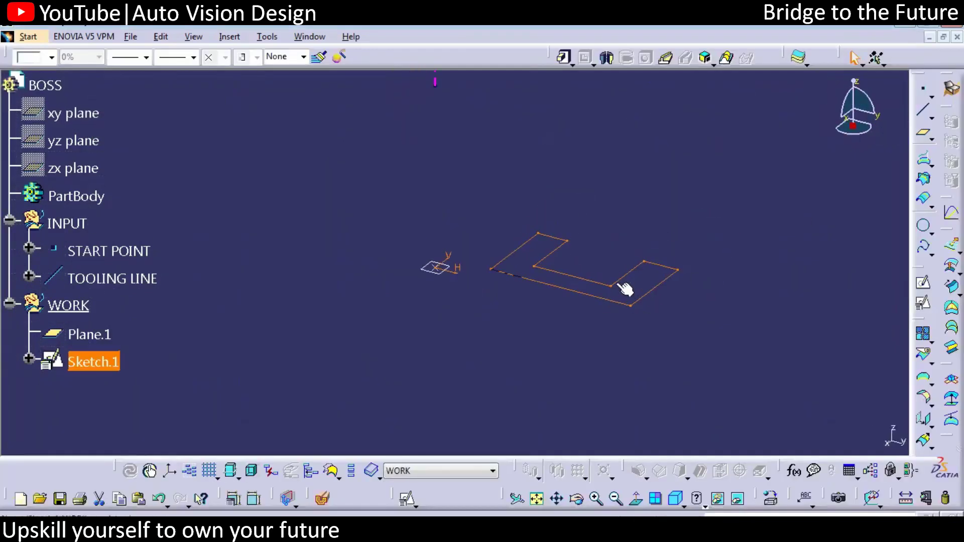
{"action": "double_click", "coordinate": [581, 279]}
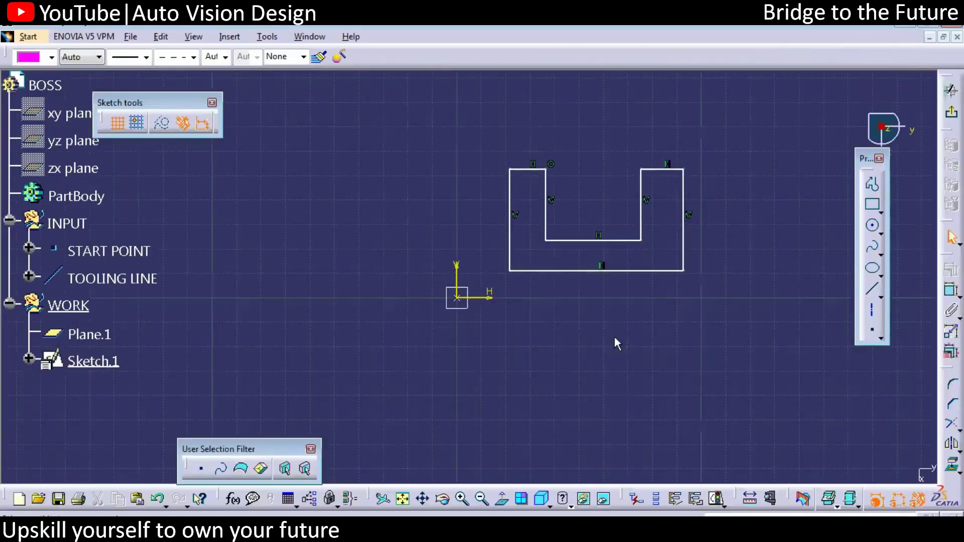